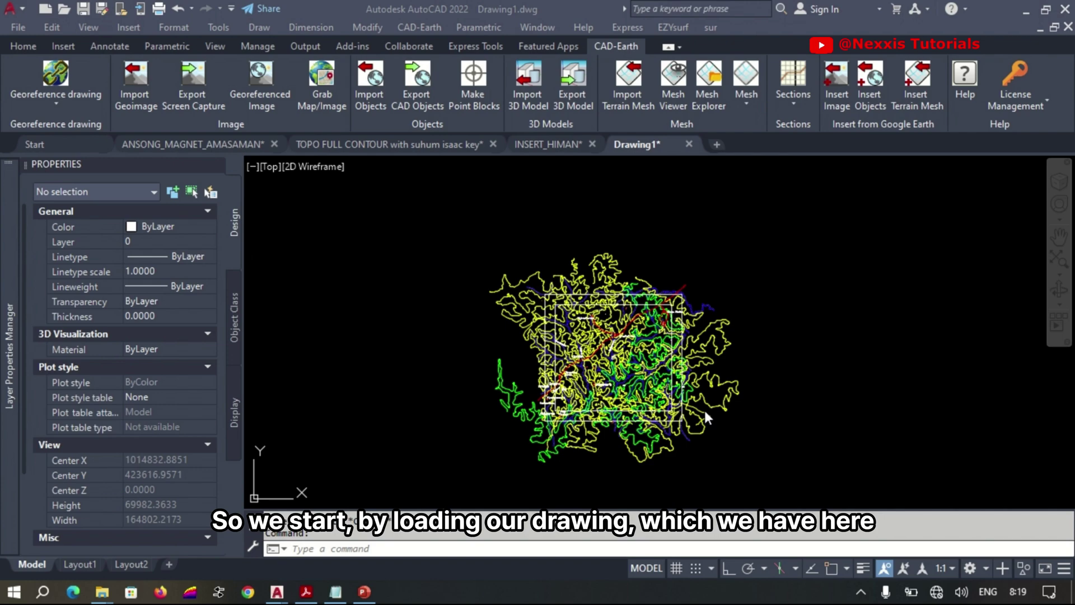
# Zoom around the contour map, then run MAPTRIM to bring up Trim Objects at Boundary
pyautogui.scroll(3, 678, 379)
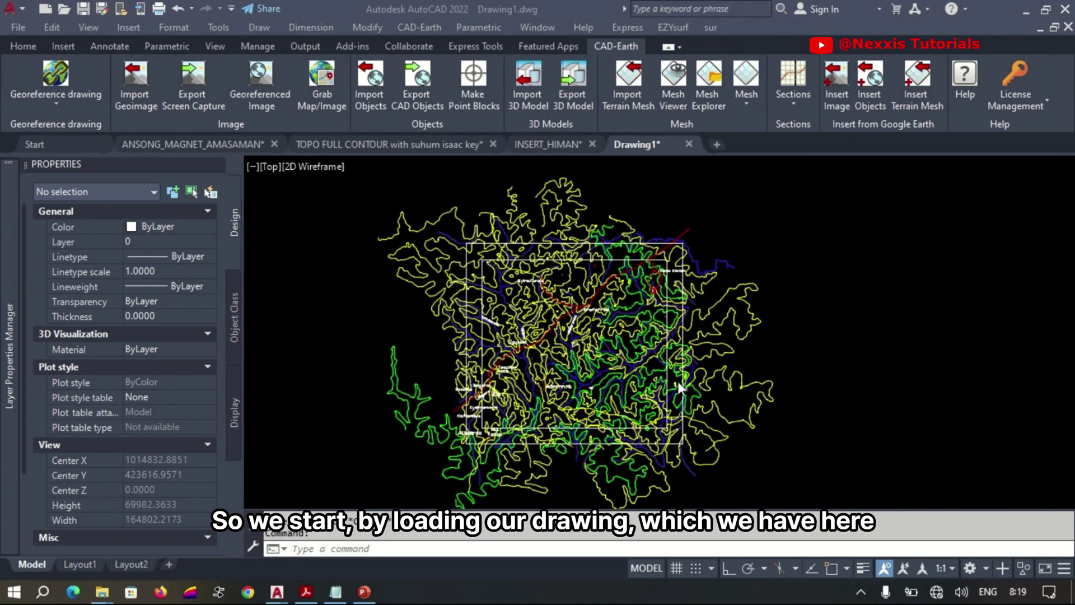
pyautogui.scroll(-1, 678, 382)
pyautogui.scroll(-1, 708, 319)
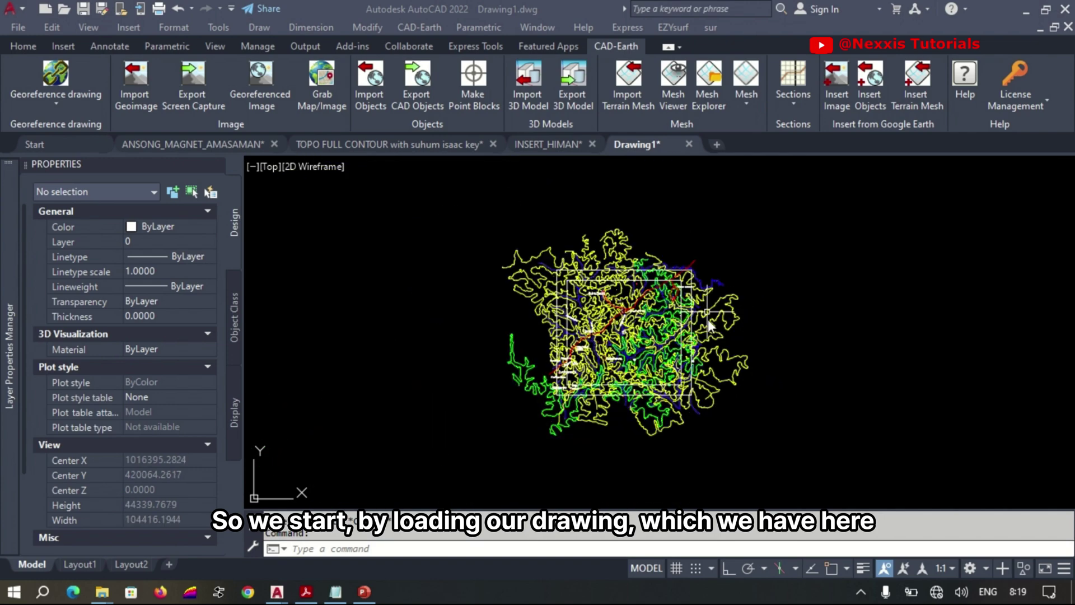
pyautogui.scroll(1, 569, 294)
pyautogui.scroll(-1, 569, 293)
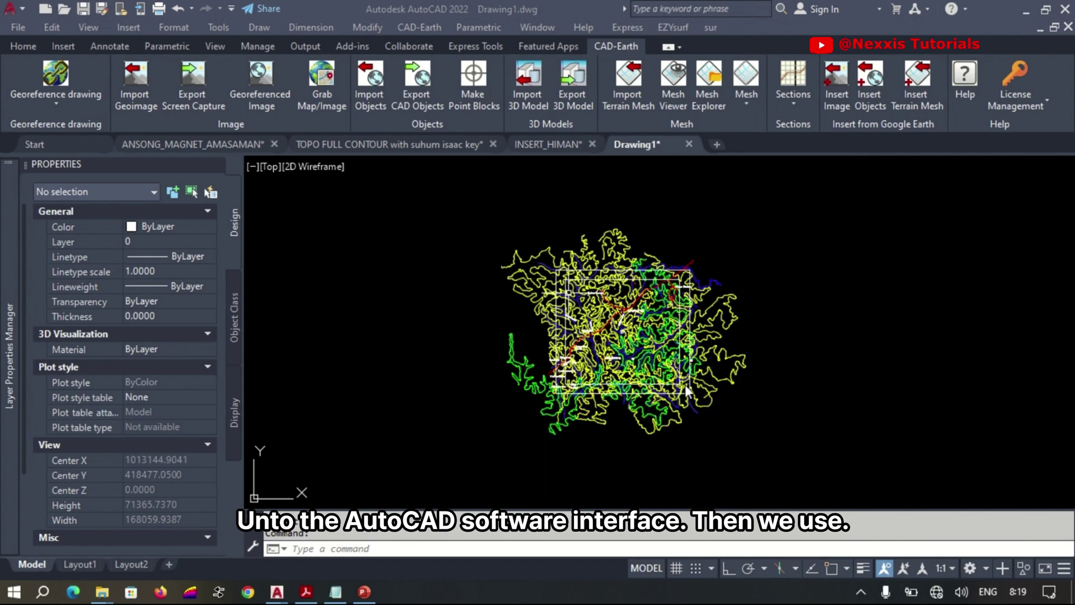
pyautogui.scroll(1, 672, 328)
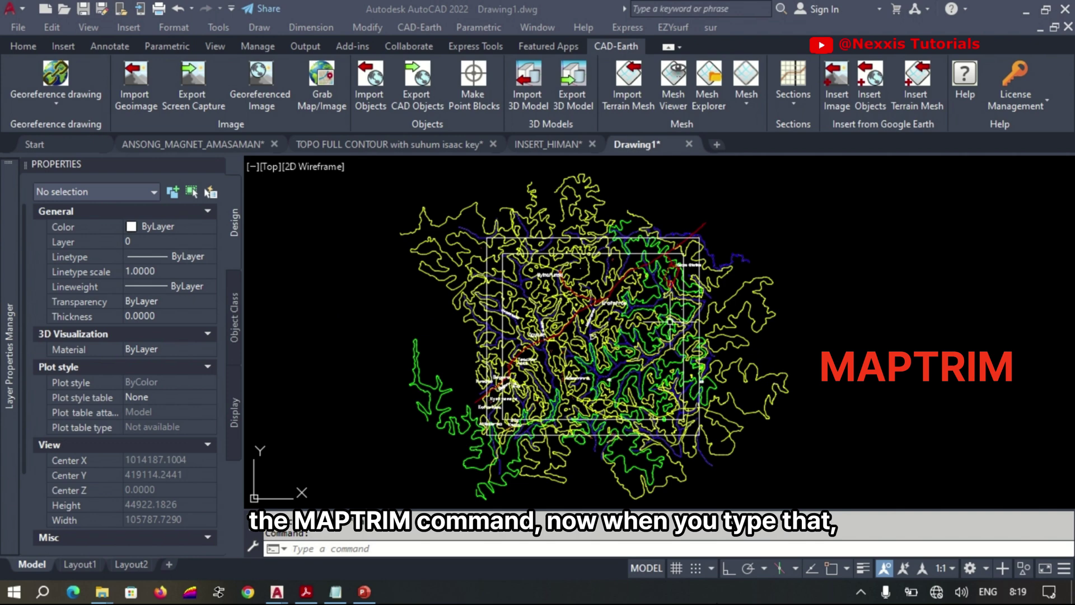
pyautogui.write('ma')
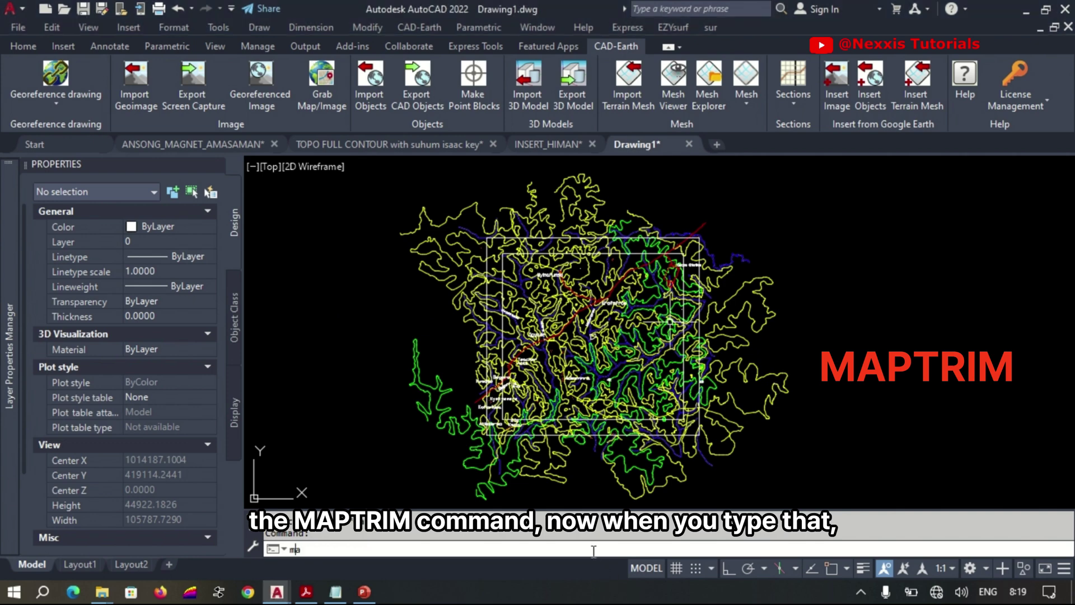
pyautogui.write('ptrim')
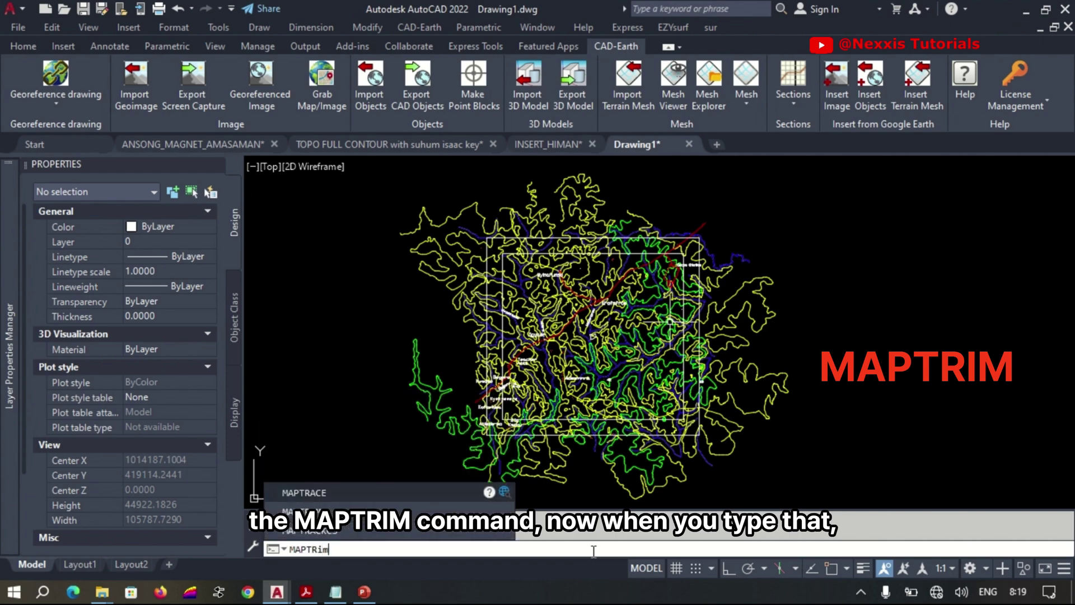
pyautogui.press('Return')
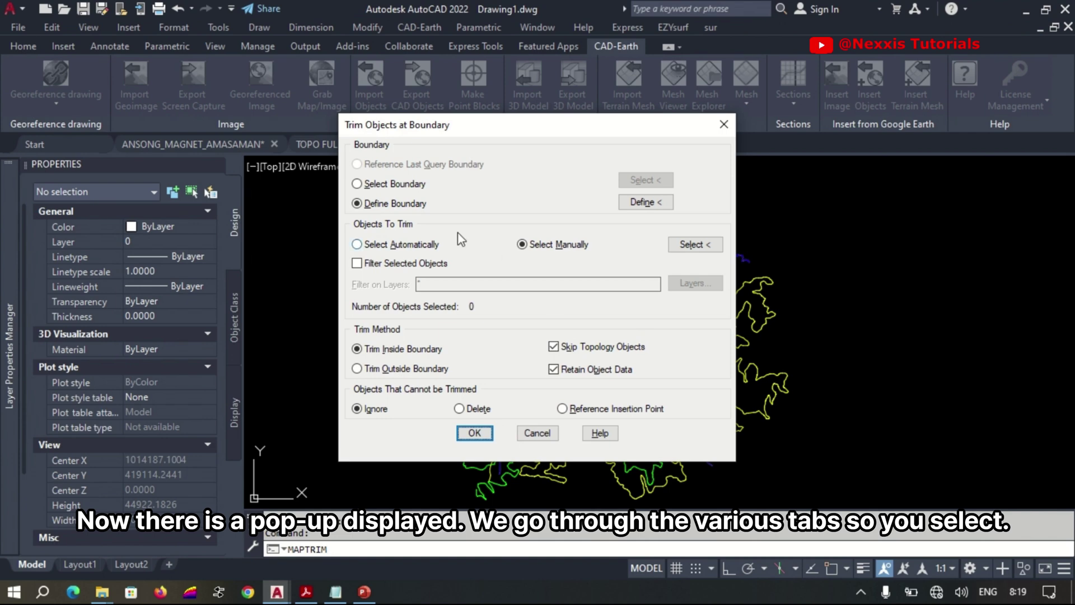
# Use Select Boundary and pick the existing rectangle around the contour map as the boundary
pyautogui.click(384, 187)
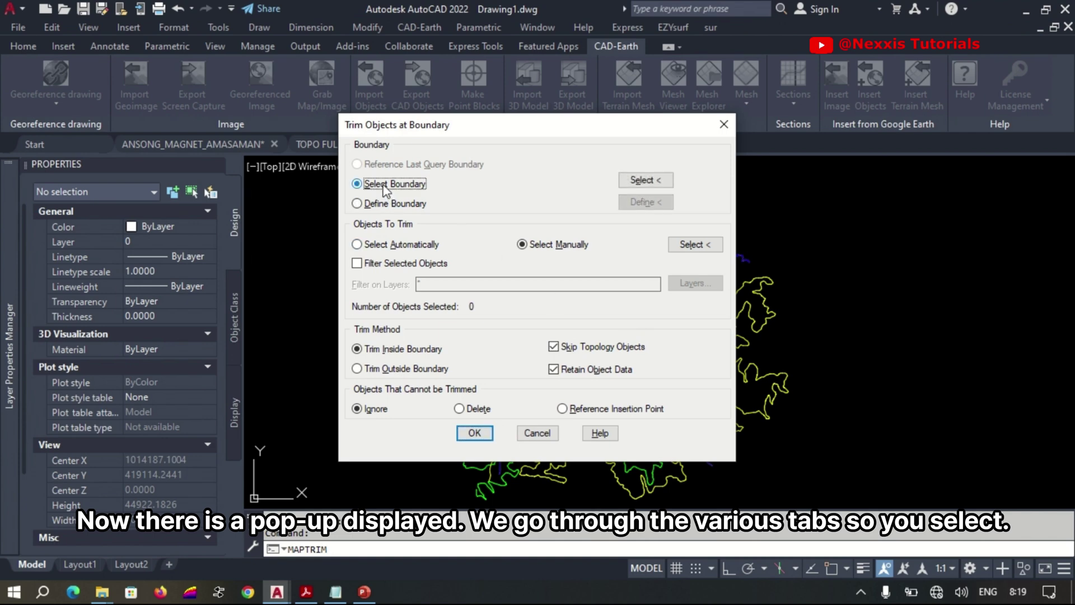
pyautogui.click(647, 180)
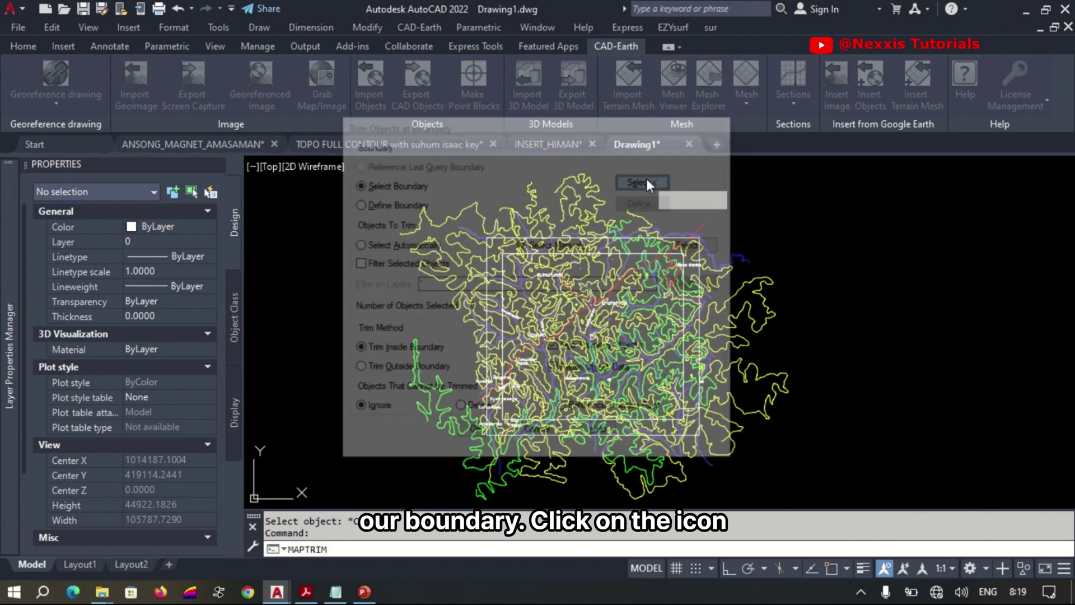
pyautogui.scroll(3, 630, 258)
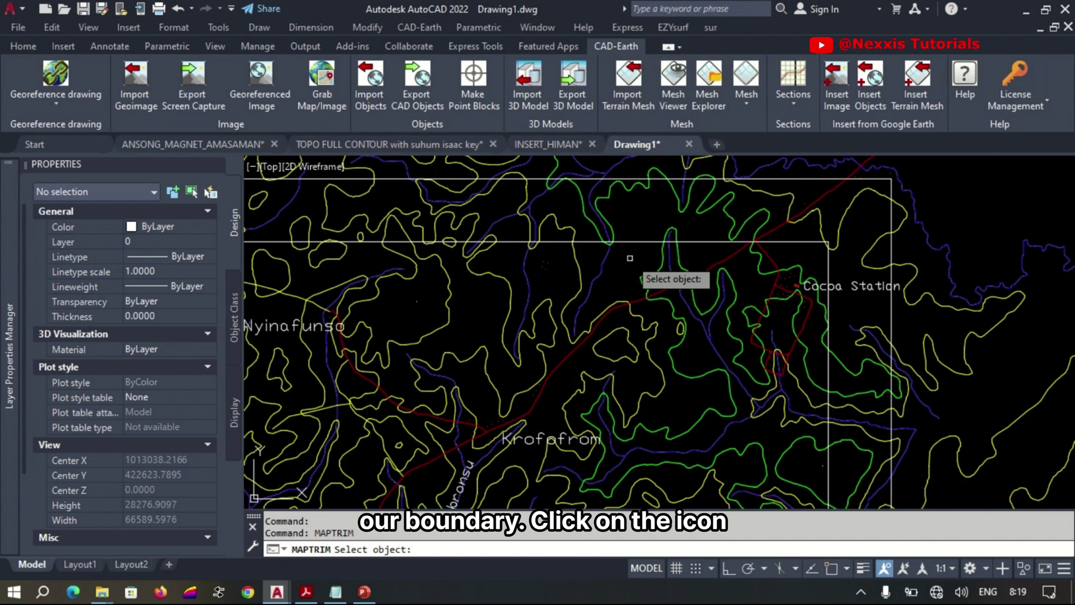
pyautogui.click(644, 241)
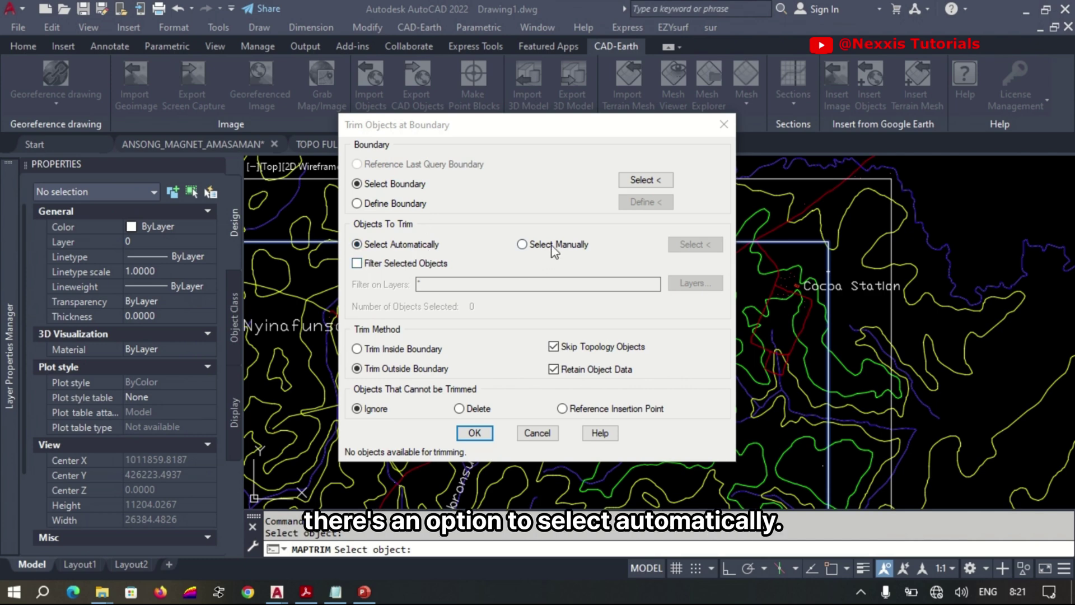
pyautogui.click(390, 246)
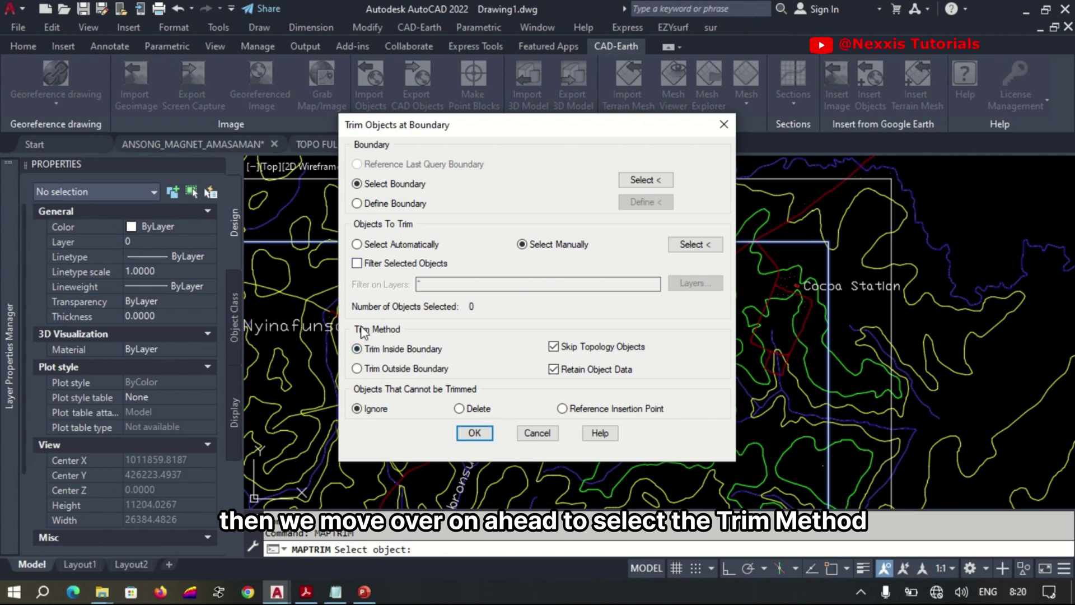
# Choose Trim Outside Boundary with Delete for untrimmable objects, and accept the settings
pyautogui.click(388, 370)
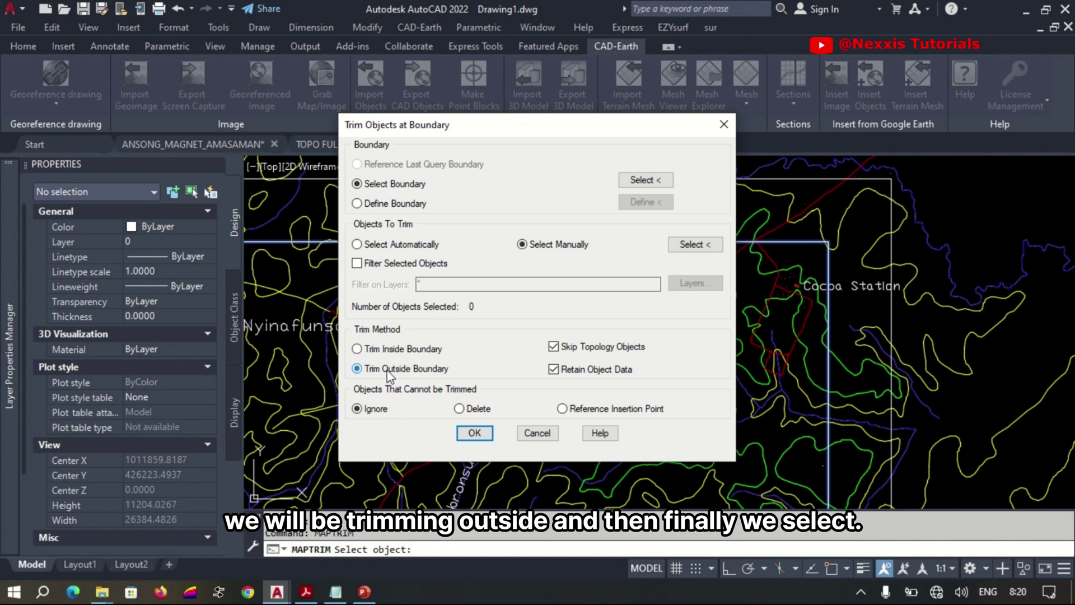
pyautogui.click(460, 409)
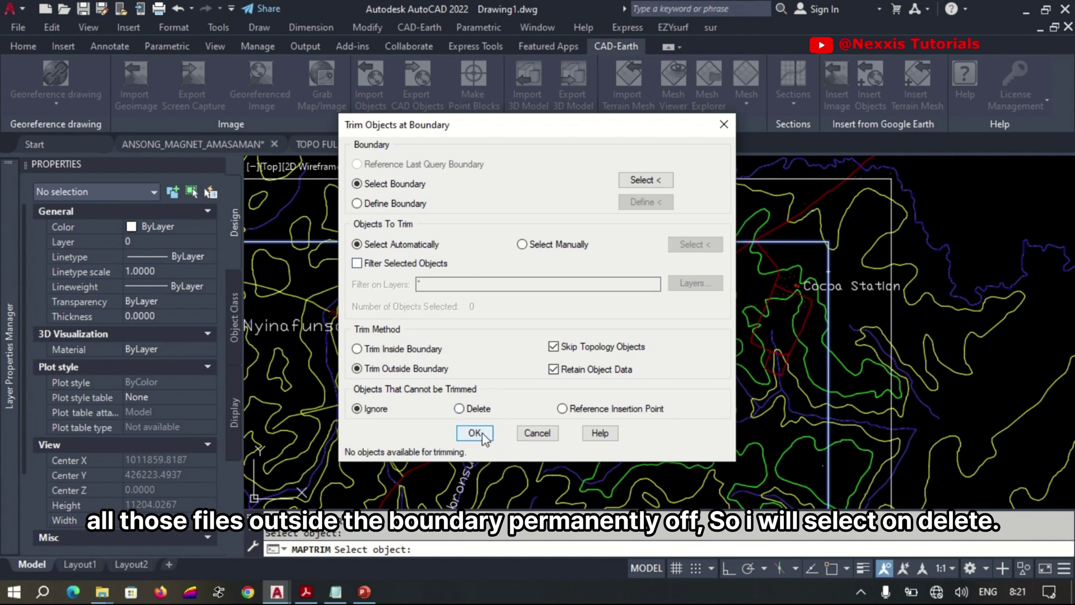
pyautogui.click(480, 433)
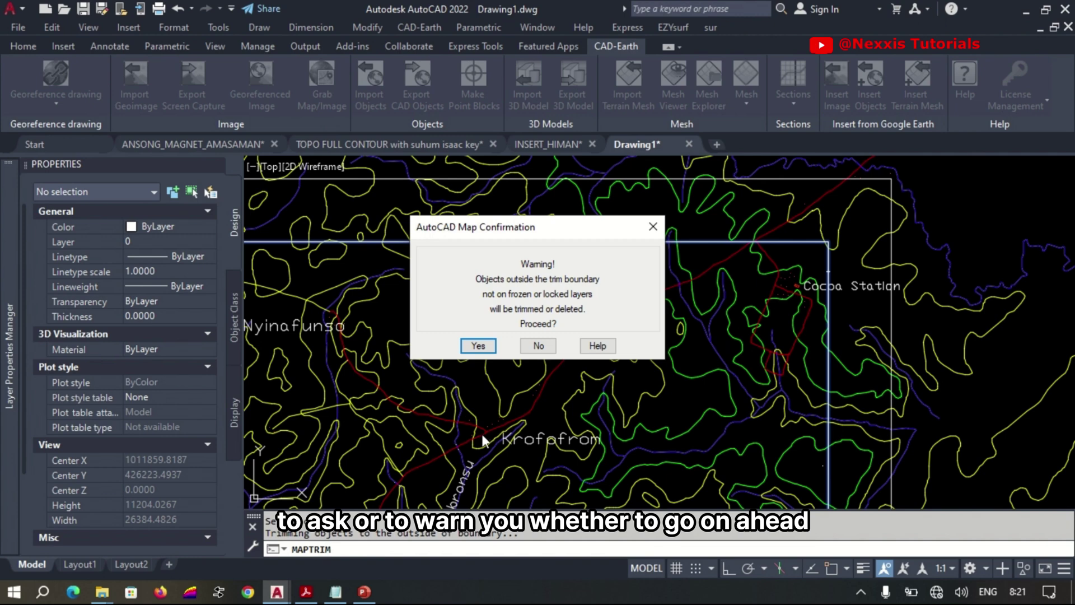
# Confirm the trim and zoom in to check that only contours inside the rectangle remain
pyautogui.click(477, 346)
pyautogui.scroll(-2, 798, 250)
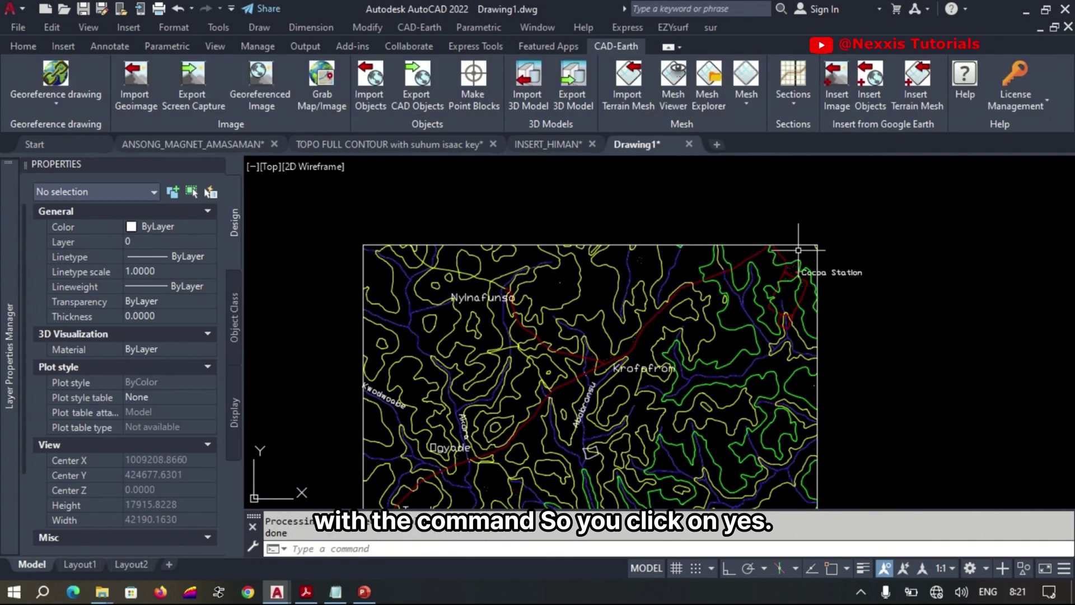
pyautogui.scroll(-5, 798, 250)
pyautogui.scroll(3, 840, 263)
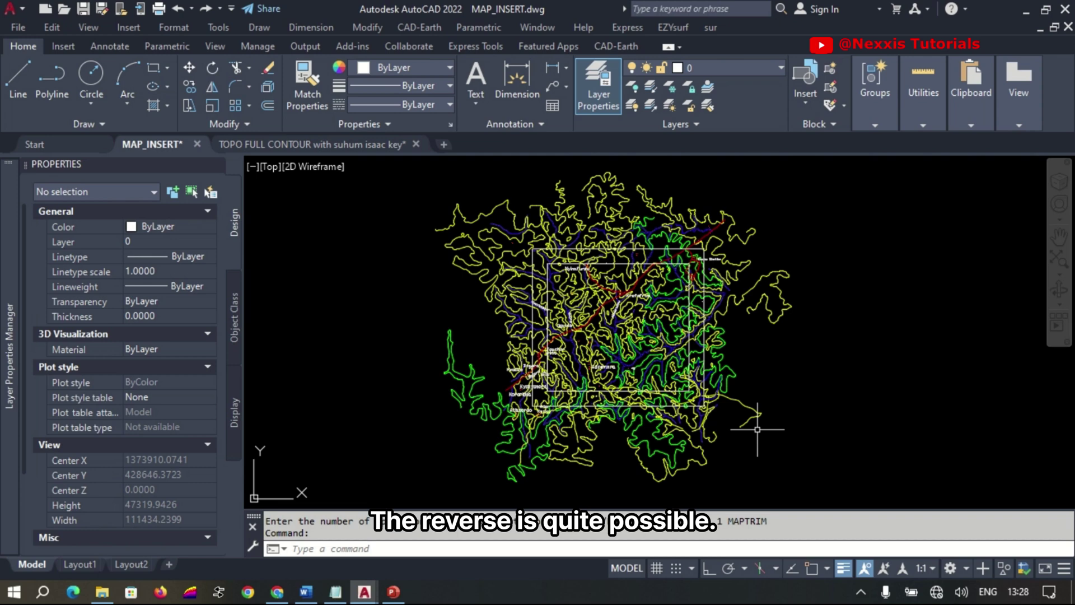
# Start MAPTRIM in MAP_INSERT and pick the rectangle as the trim boundary
pyautogui.click(409, 548)
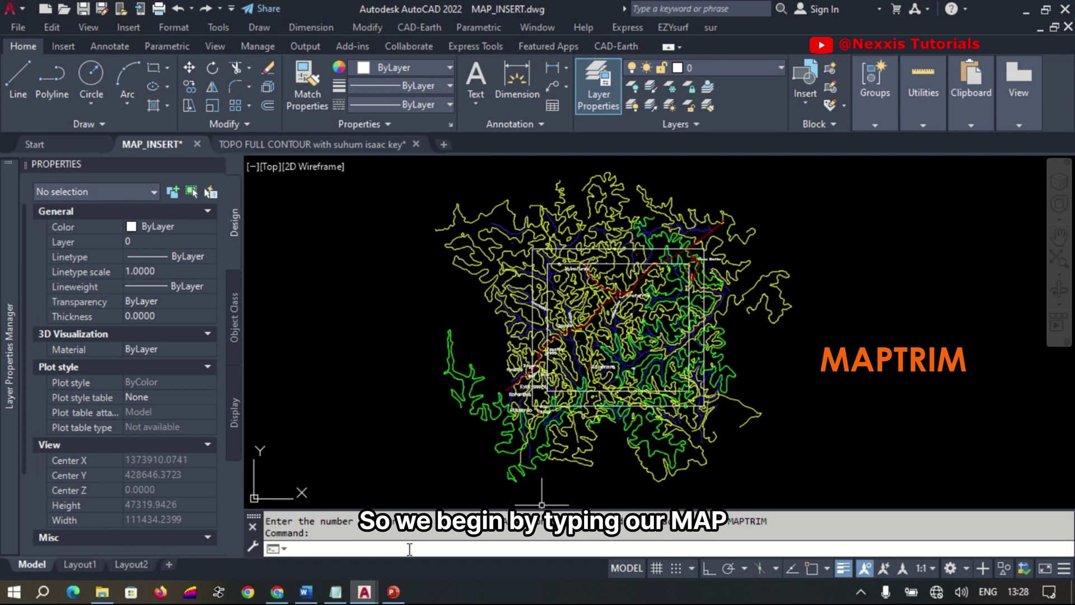
pyautogui.write('MAPt')
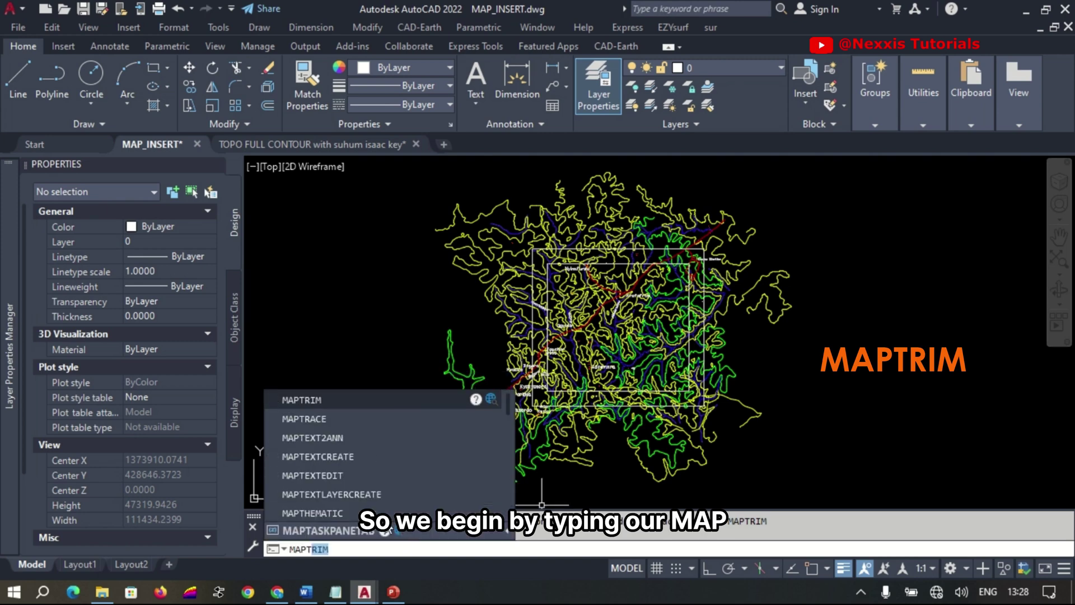
pyautogui.click(341, 399)
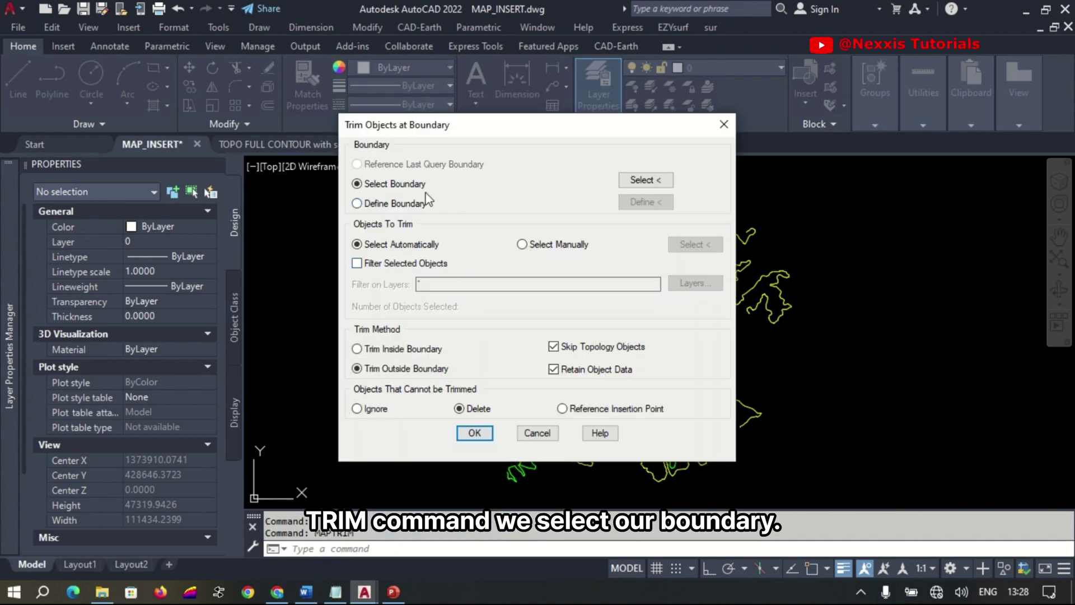
pyautogui.click(626, 179)
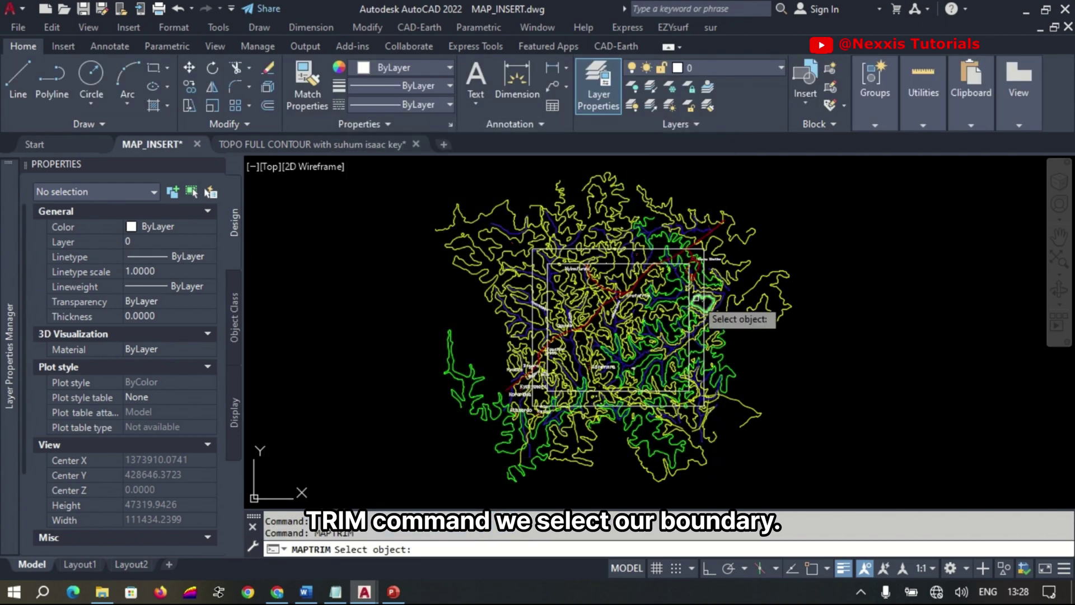
pyautogui.scroll(3, 684, 324)
pyautogui.click(682, 329)
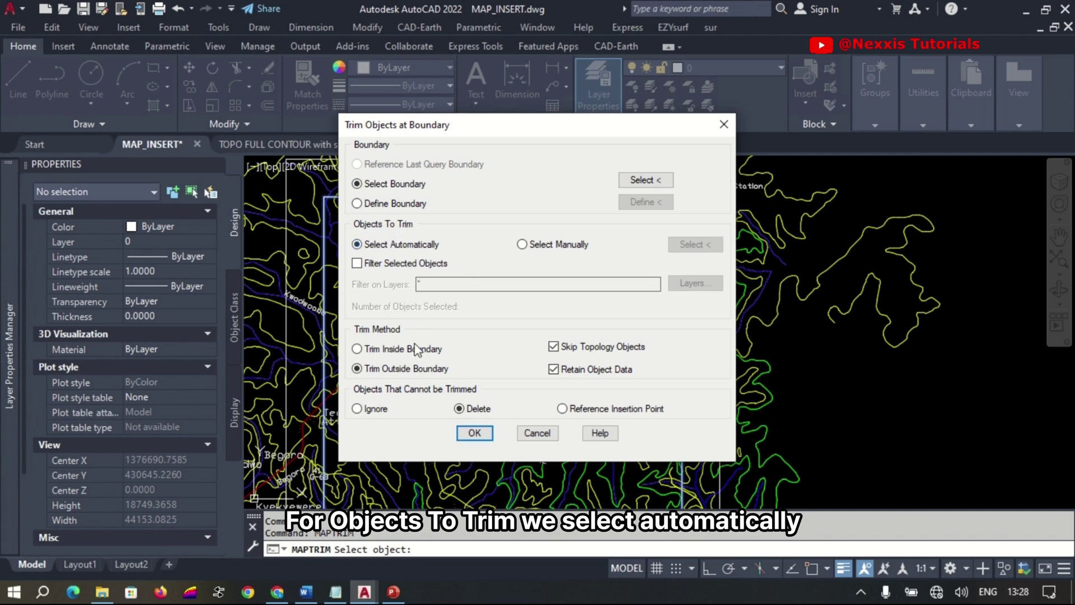
# Choose Trim Inside Boundary and Delete for objects that cannot be trimmed
pyautogui.click(374, 351)
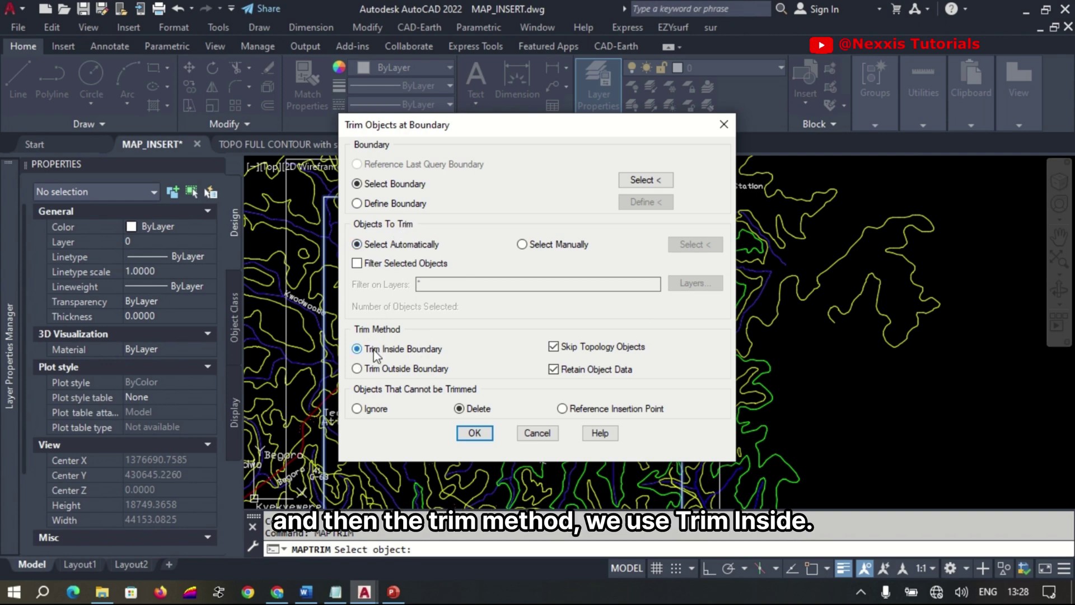
pyautogui.click(469, 413)
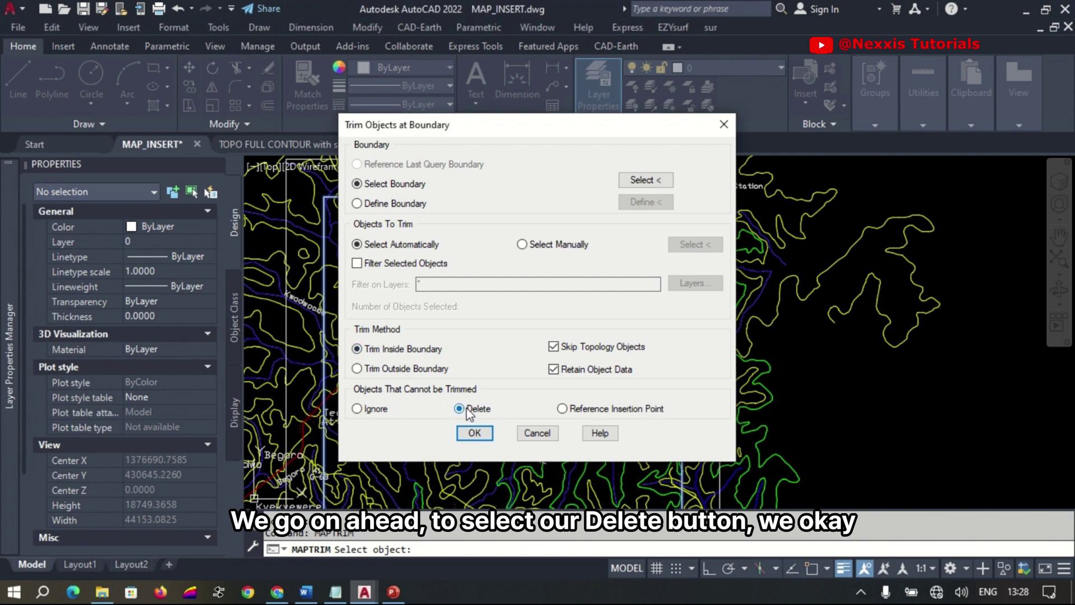
pyautogui.click(468, 408)
# Apply the inside trim to MAP_INSERT and zoom out to see the empty rectangular hole
pyautogui.click(474, 433)
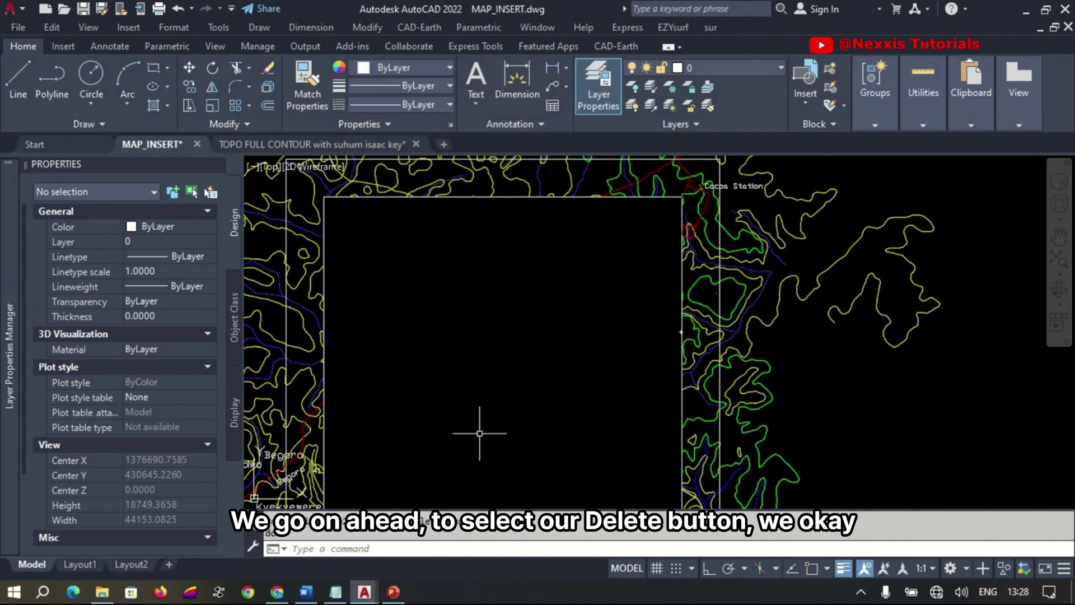
pyautogui.scroll(-2, 596, 284)
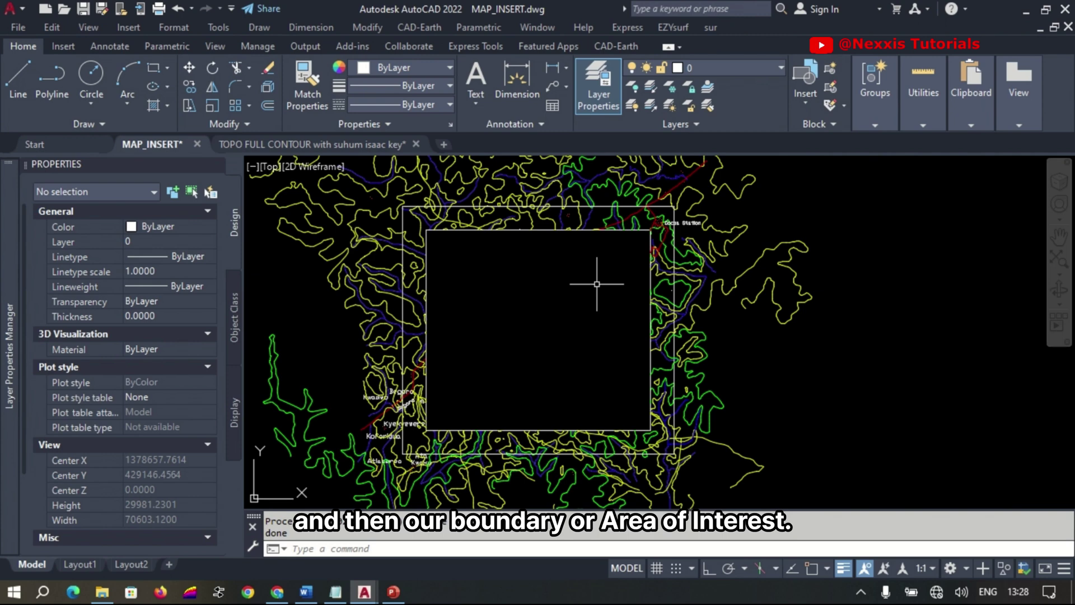
pyautogui.scroll(-2, 591, 327)
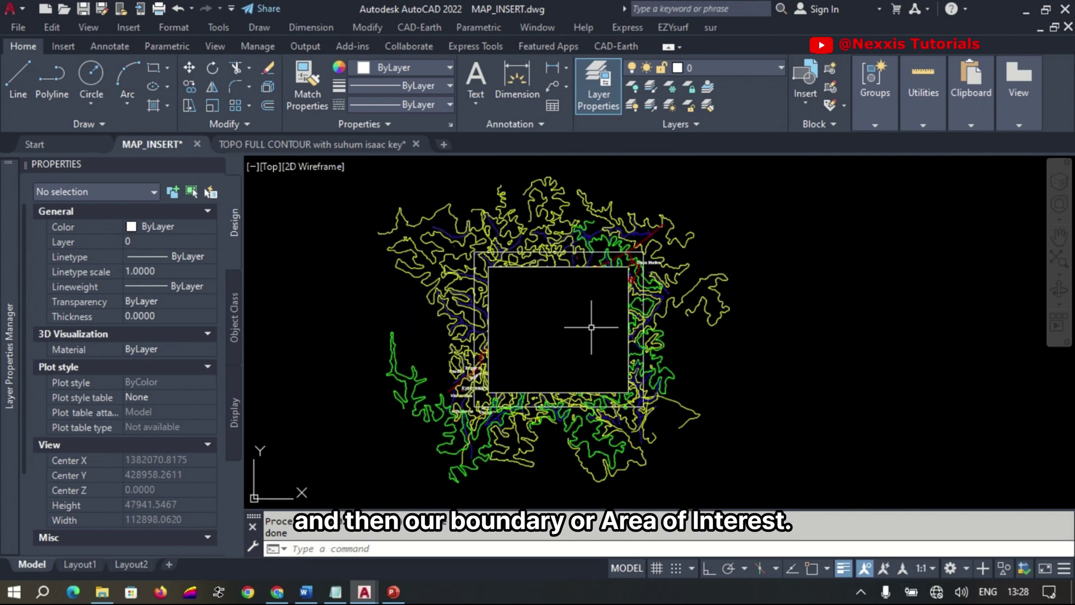